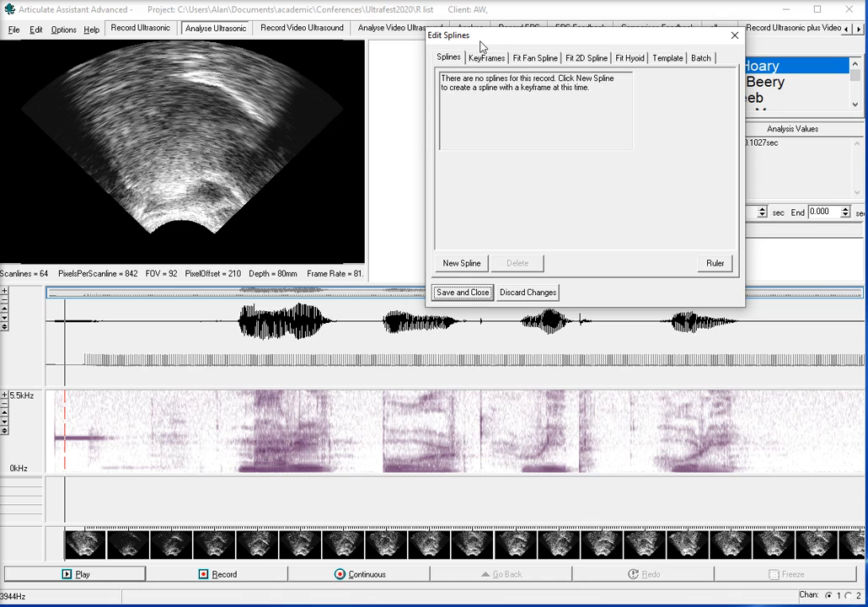
Create a Tongue/Roof/Min fan spline set using the sonix D80 92° FOV 20mm Radius fan.
left_click_drag(482, 44, 475, 84)
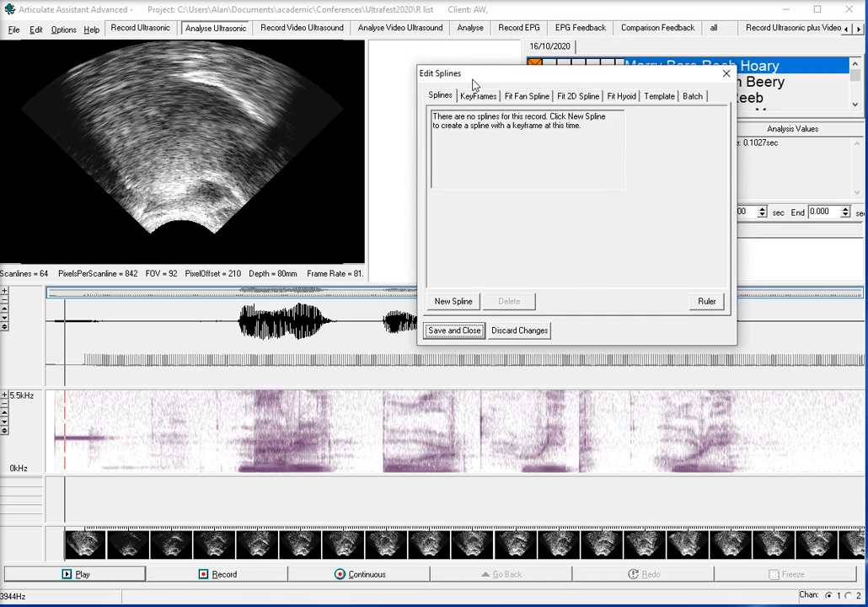
left_click(455, 301)
mouse_move(487, 325)
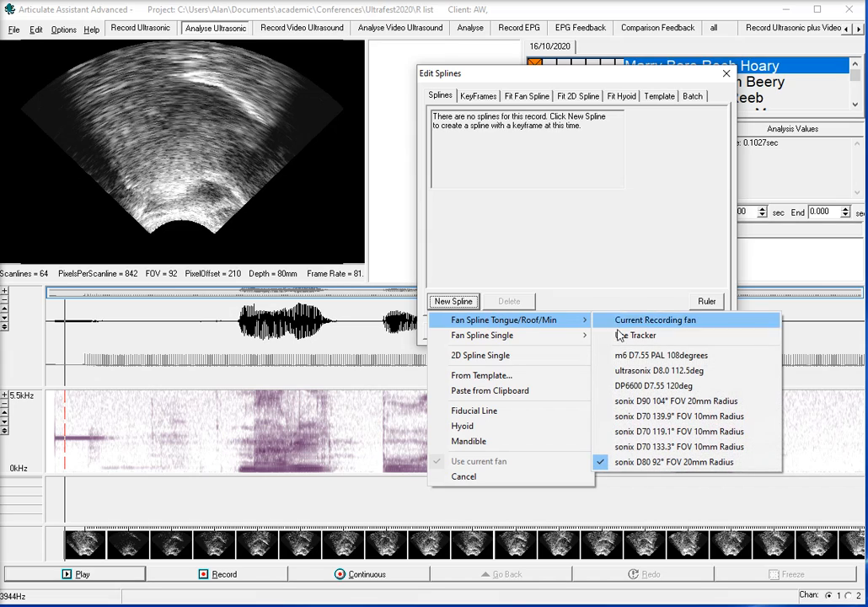
left_click(643, 468)
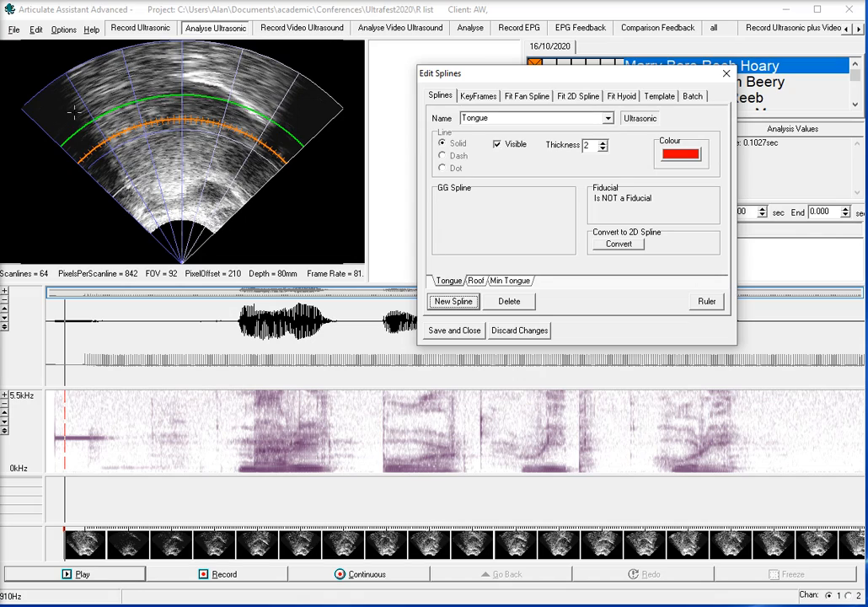
Add a Hyoid spline and a Mandible spline to the recording.
left_click(455, 305)
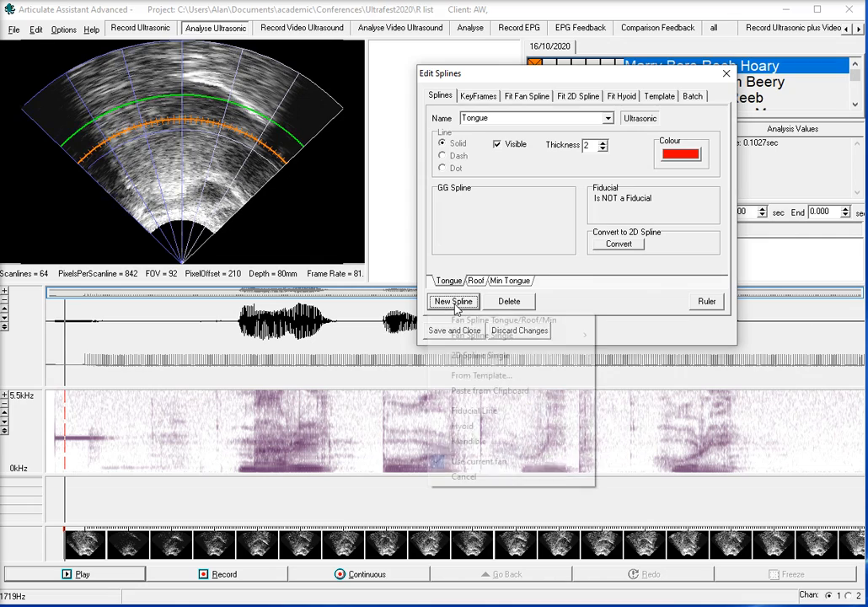
left_click(463, 427)
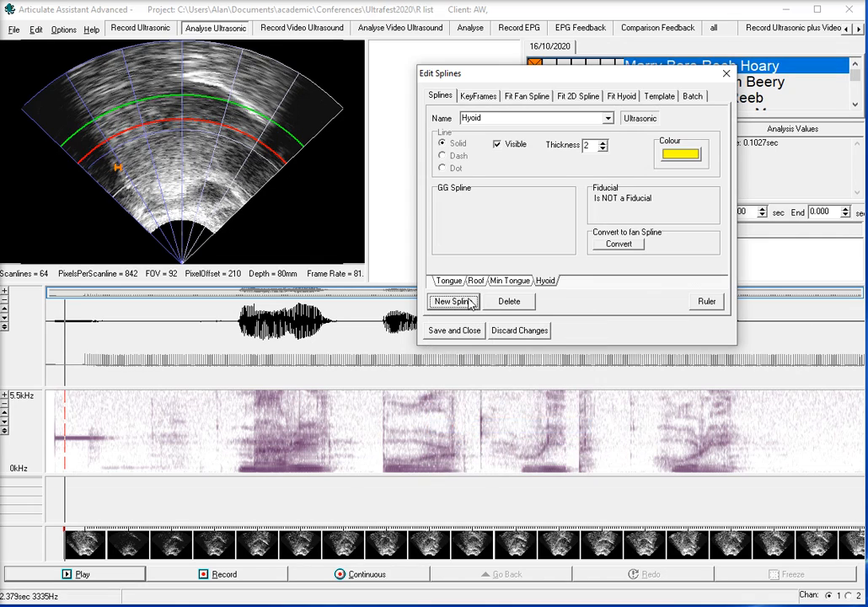
left_click(455, 302)
left_click(464, 442)
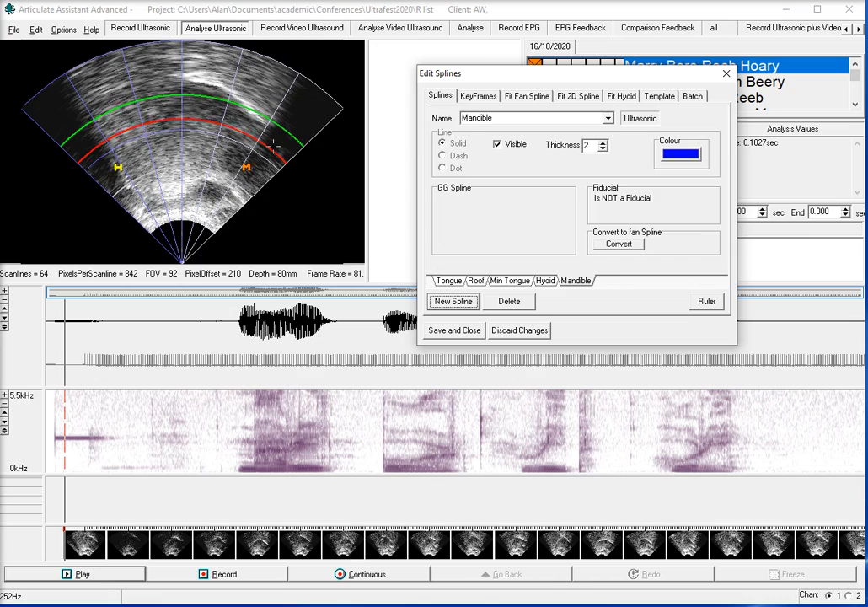
Apply the Tongue spline's ruler, length 99.952, to the Tongue, Roof, Min Tongue, Hyoid and Mandible splines in this recording.
left_click(707, 302)
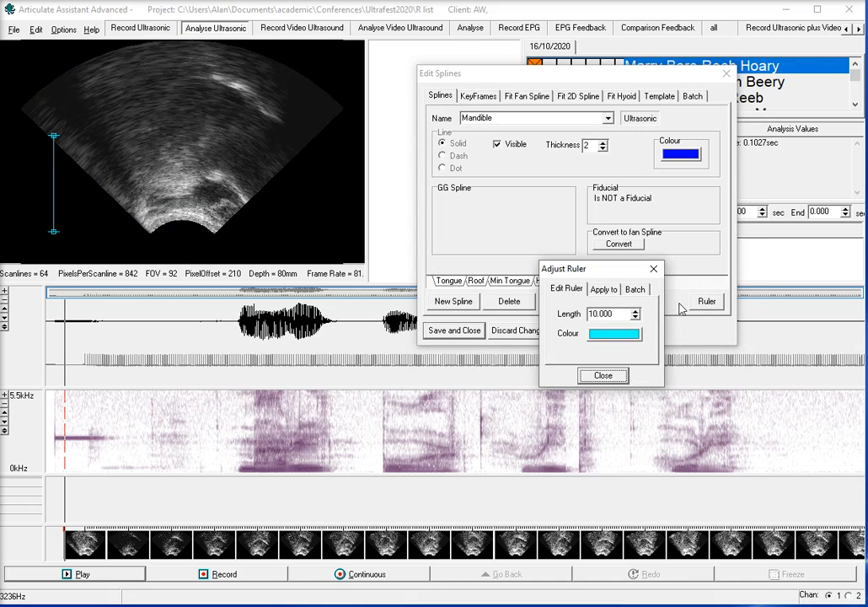
left_click(604, 376)
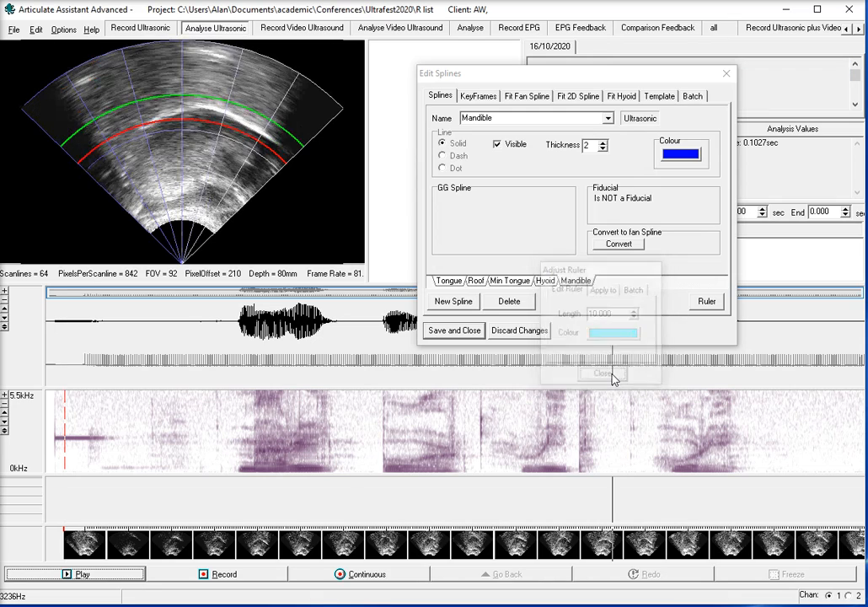
left_click(460, 287)
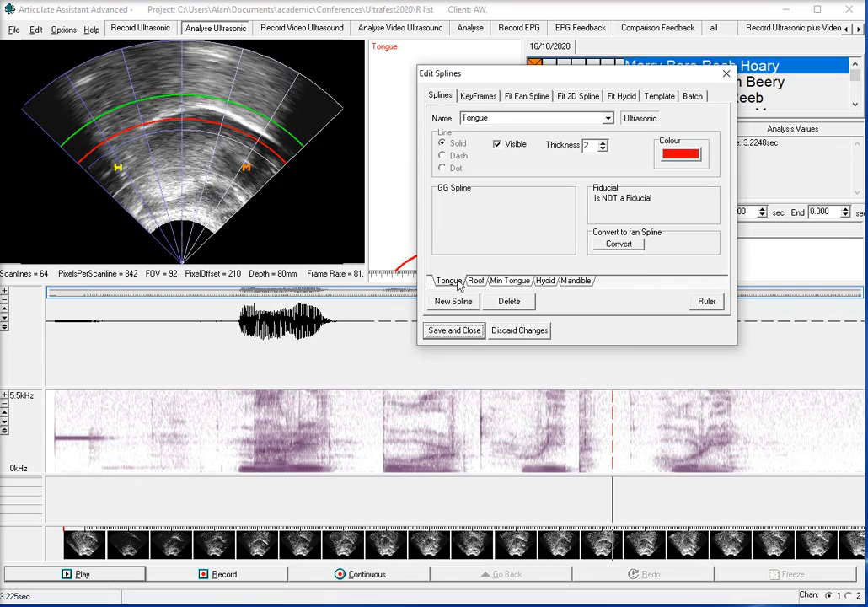
left_click(707, 303)
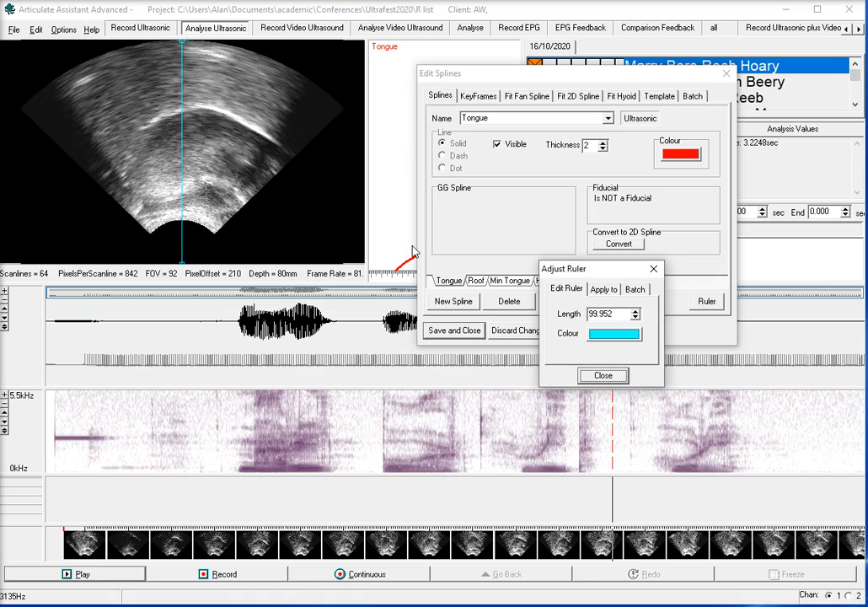
left_click(604, 289)
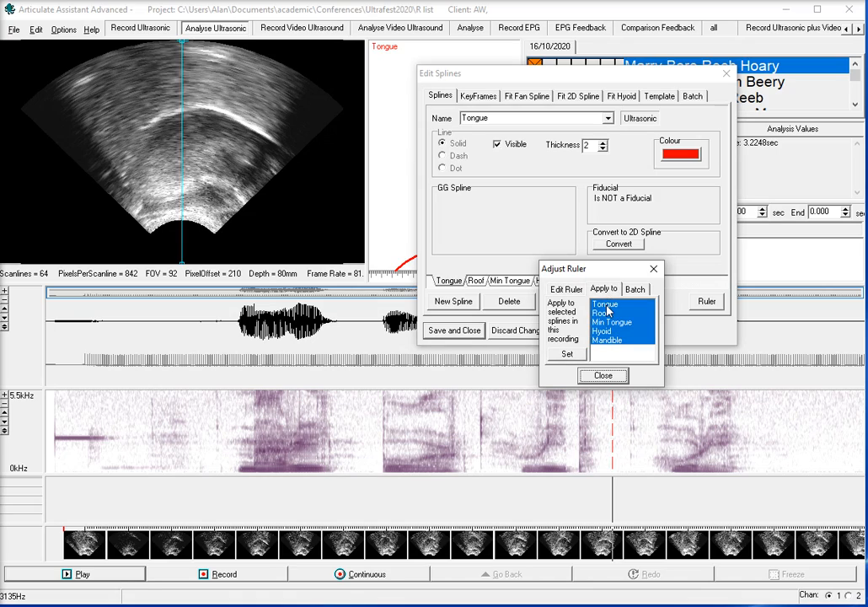
left_click(572, 356)
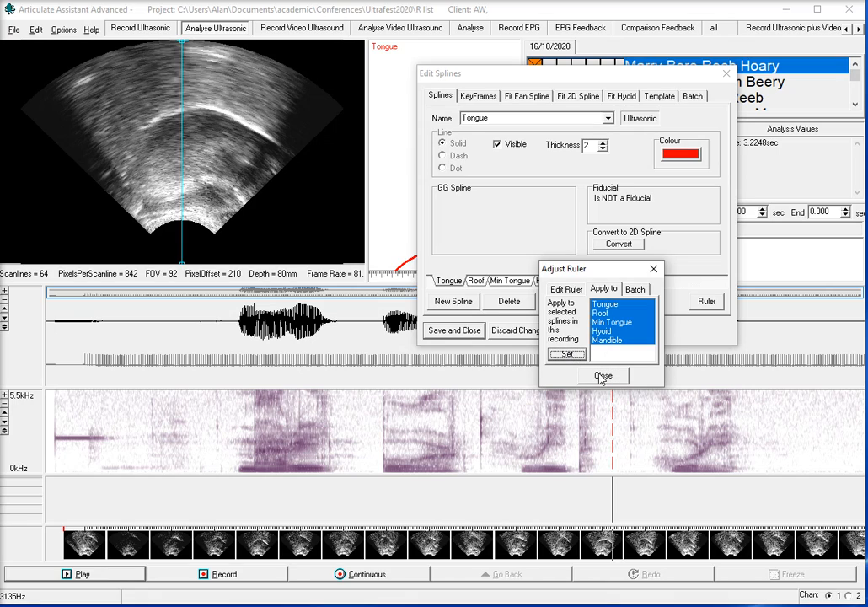
left_click(602, 377)
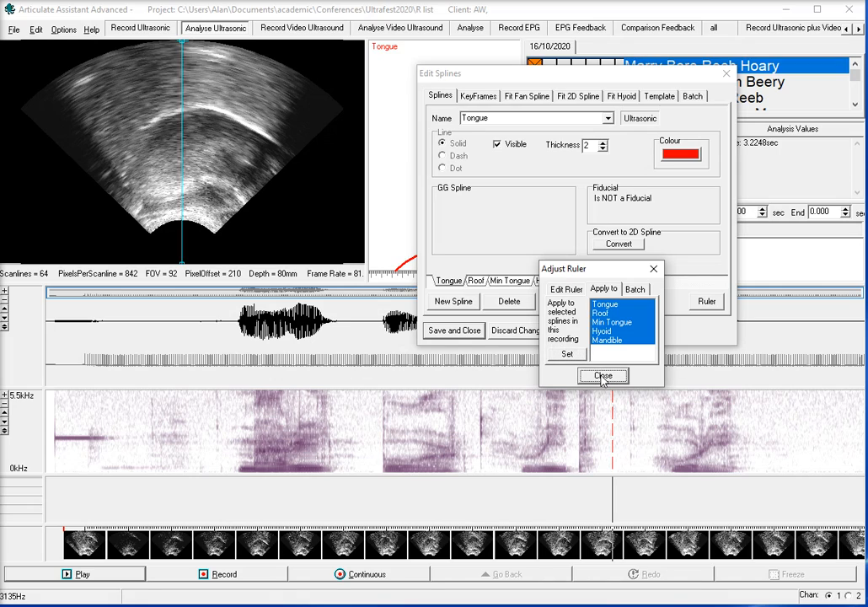
left_click(602, 377)
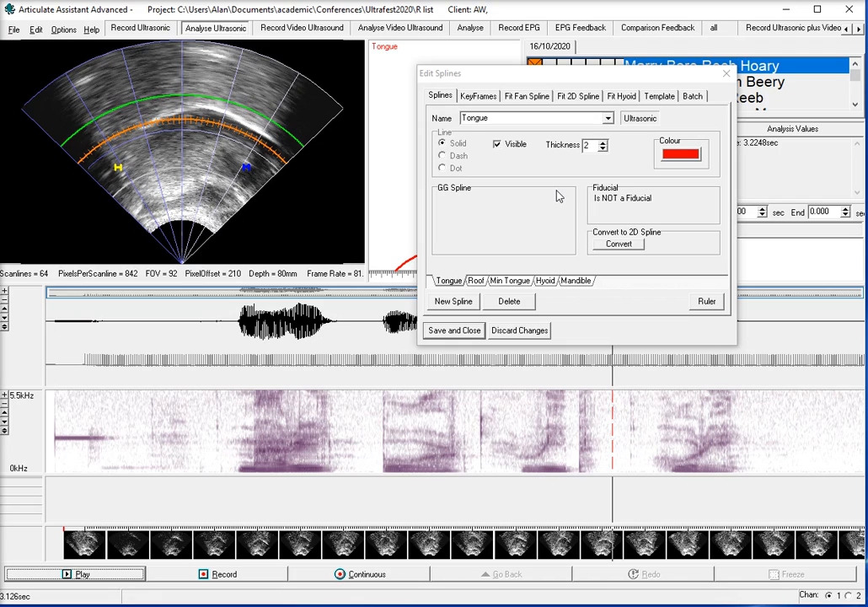
Draw the Roof spline as an arch just above the bright tongue contour, from the fan's left edge to its right edge.
left_click(479, 282)
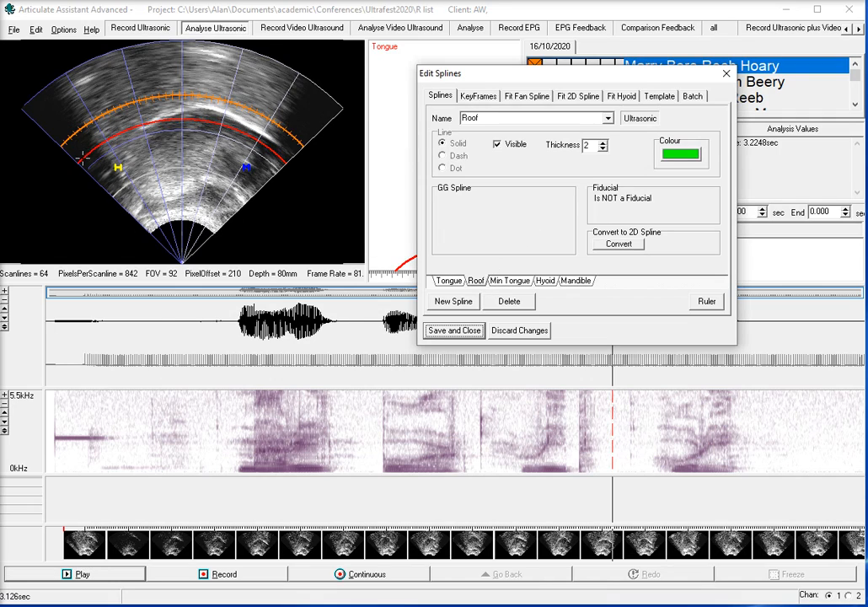
mouse_move(78, 167)
left_mouse_down()
mouse_move(61, 111)
mouse_move(74, 101)
mouse_move(113, 124)
mouse_move(101, 89)
mouse_move(123, 77)
mouse_move(174, 91)
mouse_move(177, 75)
mouse_move(207, 87)
left_mouse_up()
left_click_drag(260, 110, 307, 156)
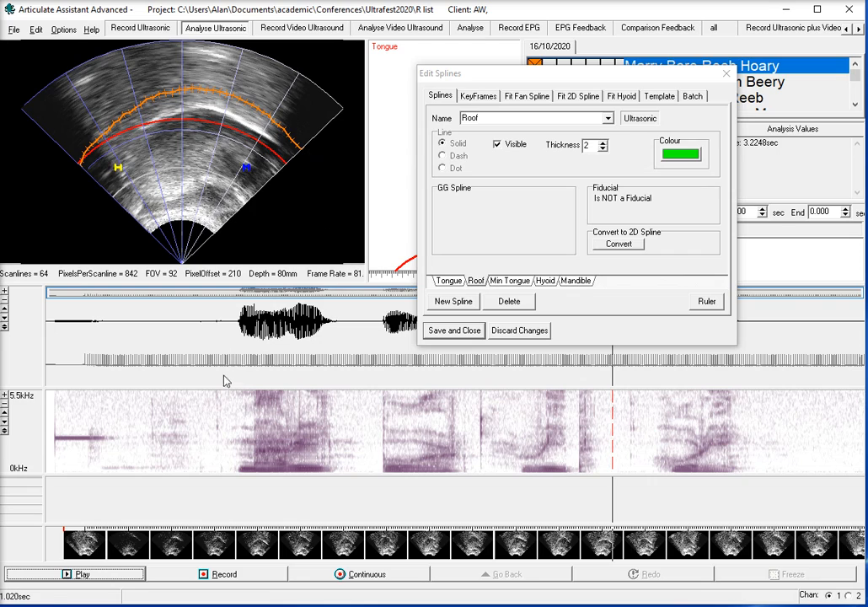
Reshape the Roof spline while scrubbing through the recording so it lies above the tongue contour in the different frames.
left_click(192, 431)
left_click_drag(195, 434, 301, 420)
left_click(300, 421)
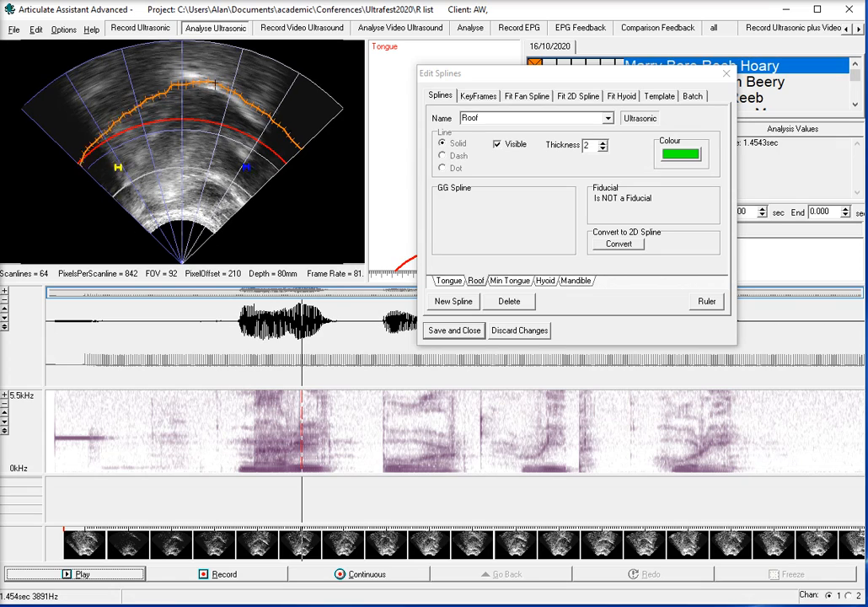
left_click(375, 433)
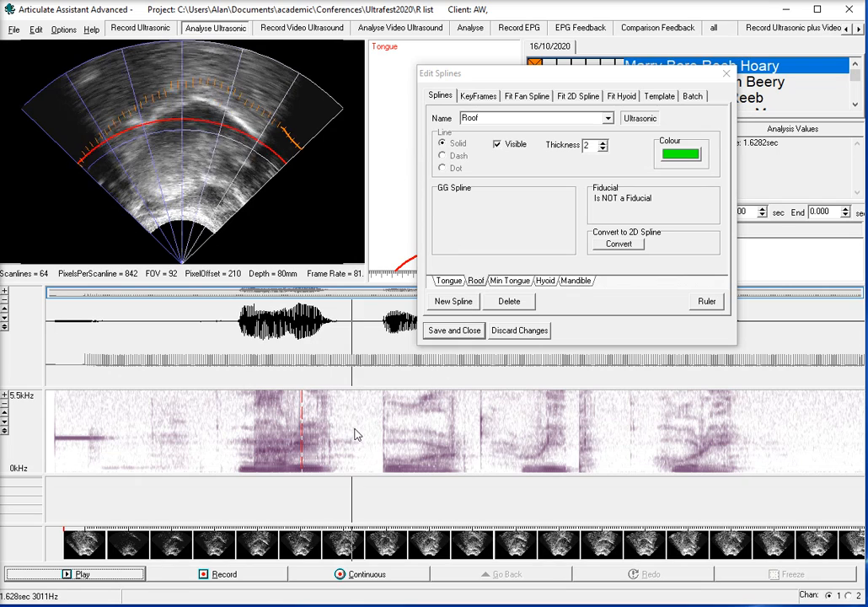
left_click(389, 439)
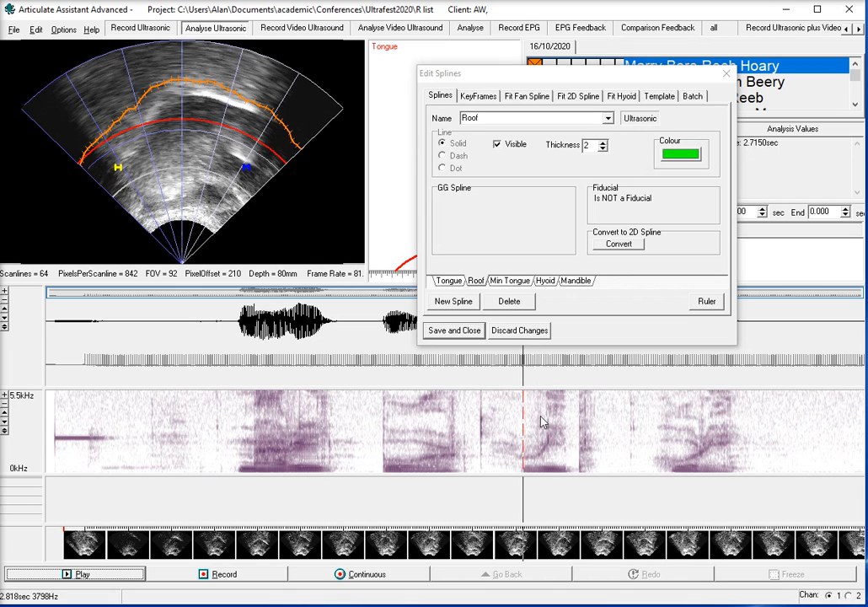
left_click_drag(542, 421, 674, 418)
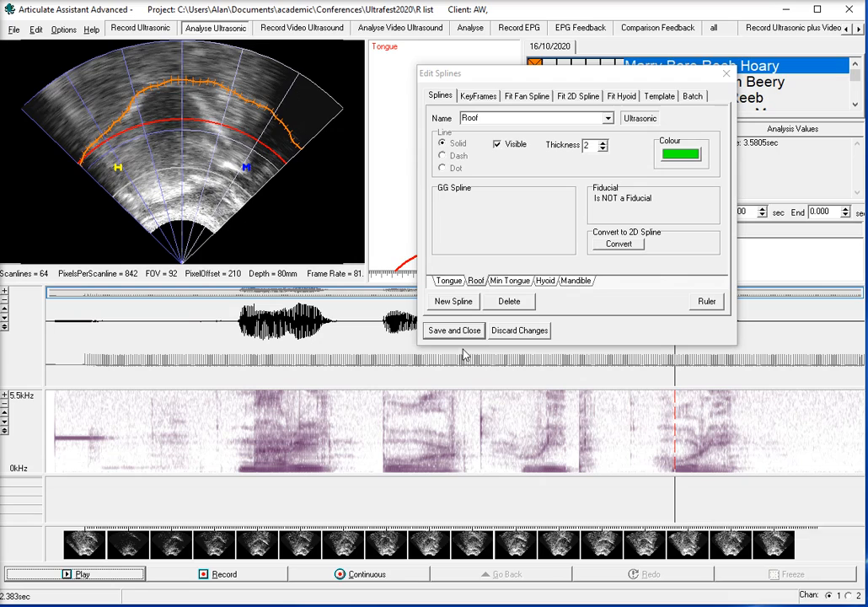
Draw the Min Tongue spline as a low arch below the tongue surface, spanning the fan from left to right.
left_click(516, 288)
left_click(512, 281)
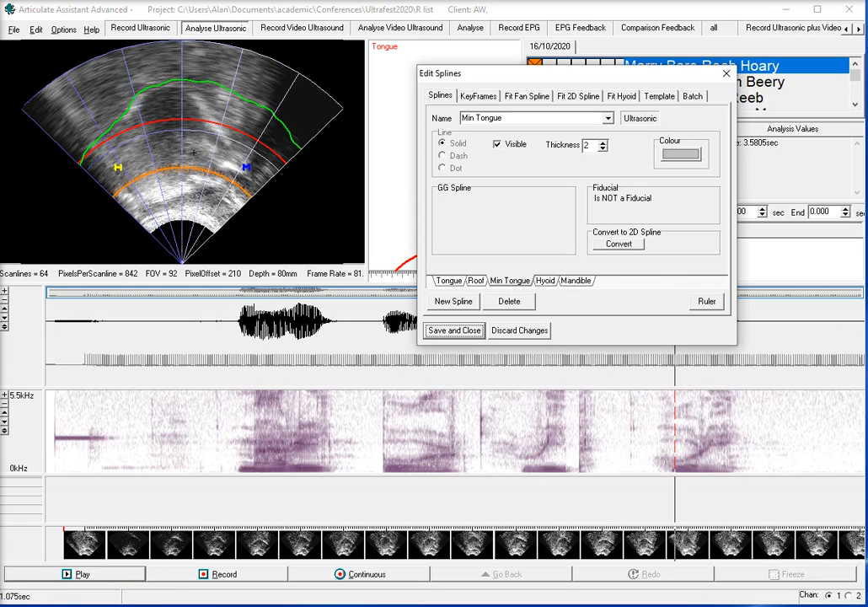
left_click(126, 212)
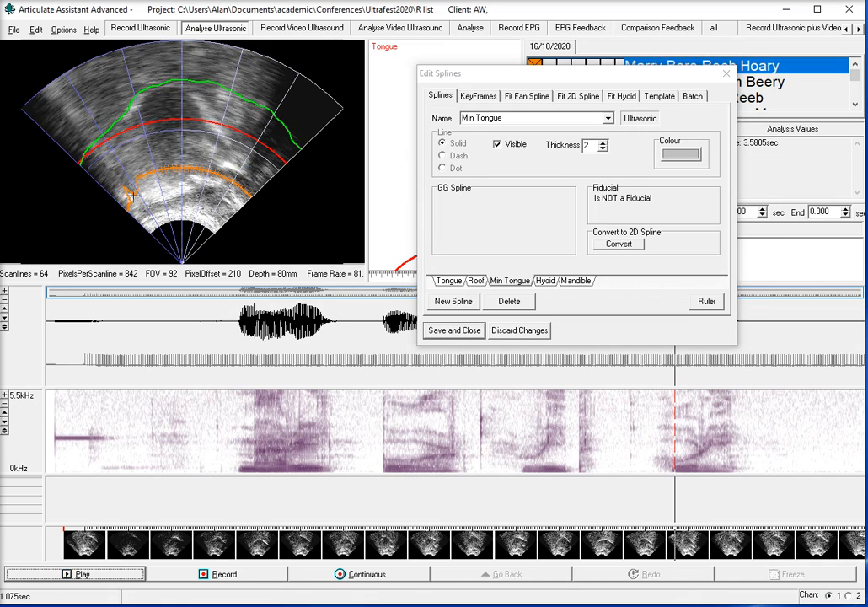
mouse_move(131, 196)
left_mouse_down()
mouse_move(117, 145)
mouse_move(155, 156)
mouse_move(178, 147)
left_mouse_up()
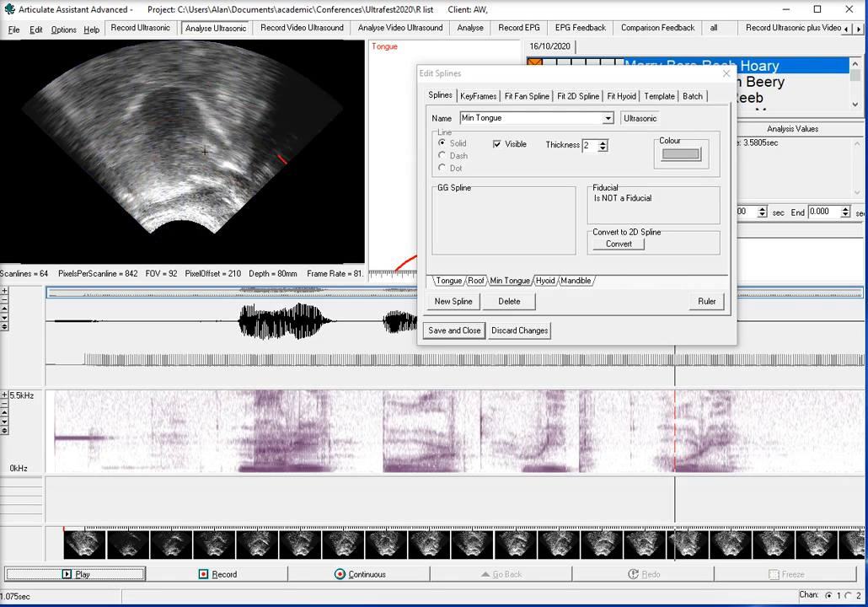
left_click_drag(182, 150, 274, 193)
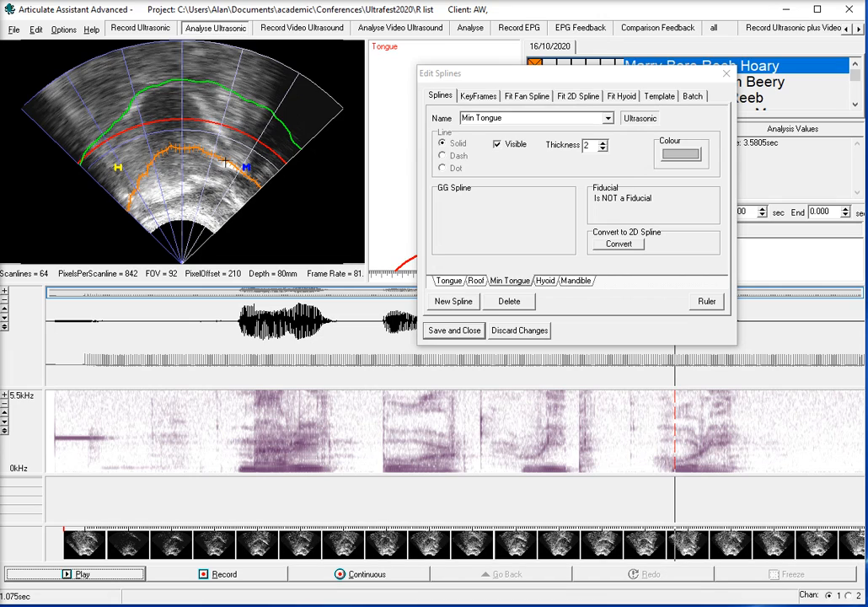
Refine the Min Tongue spline's arch while scrubbing through frames across the recording to check it against the tongue's lowest positions.
left_click(177, 445)
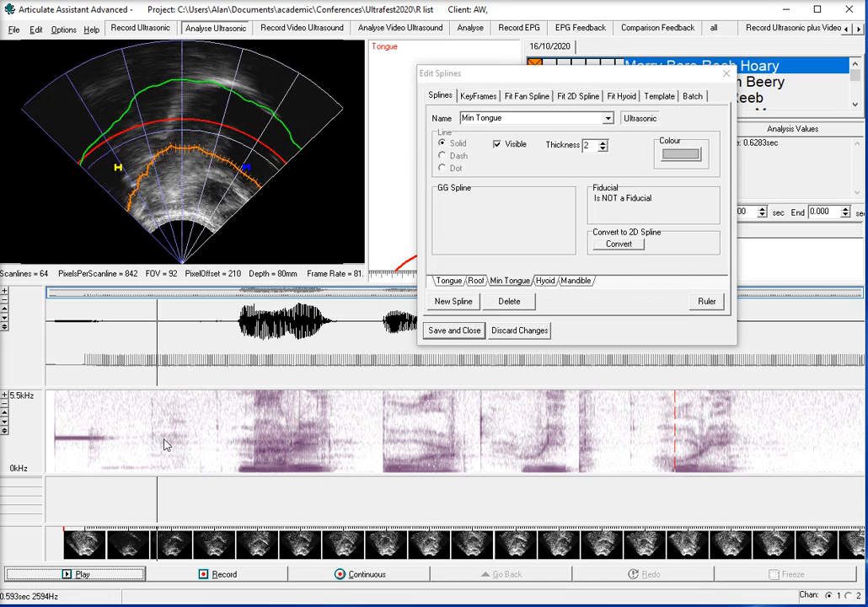
left_click(248, 457)
left_click_drag(289, 457, 325, 469)
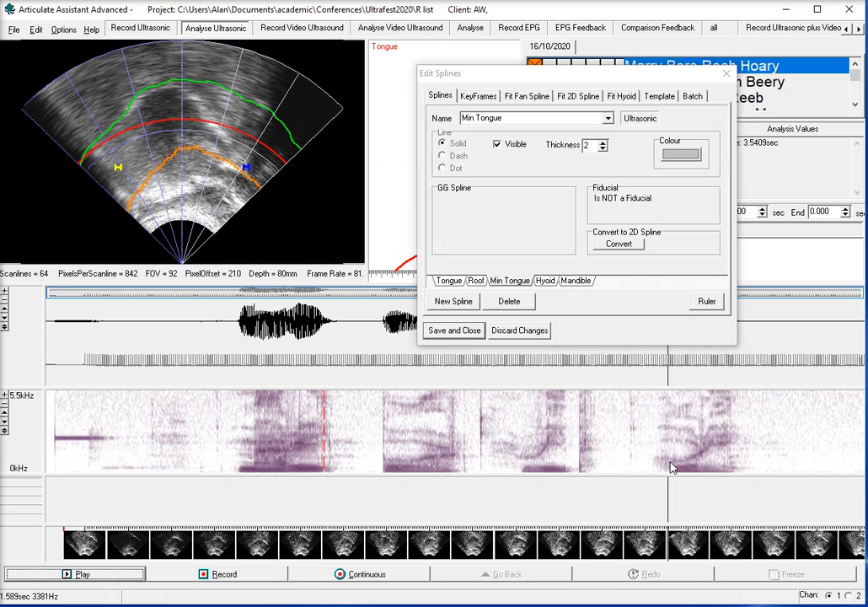
left_click(741, 455)
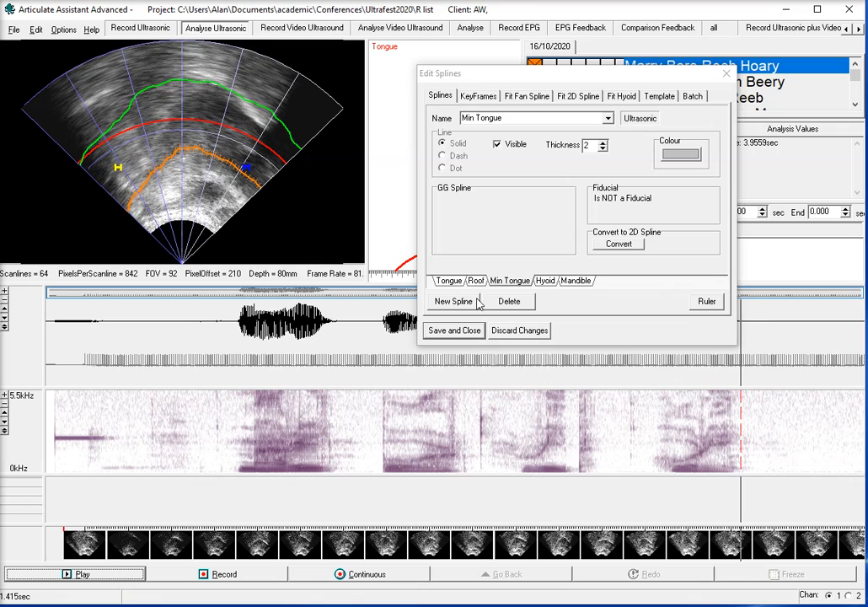
Draw the Tongue spline between the Roof and Min Tongue splines on the frame at about 3.956 s.
left_click(451, 281)
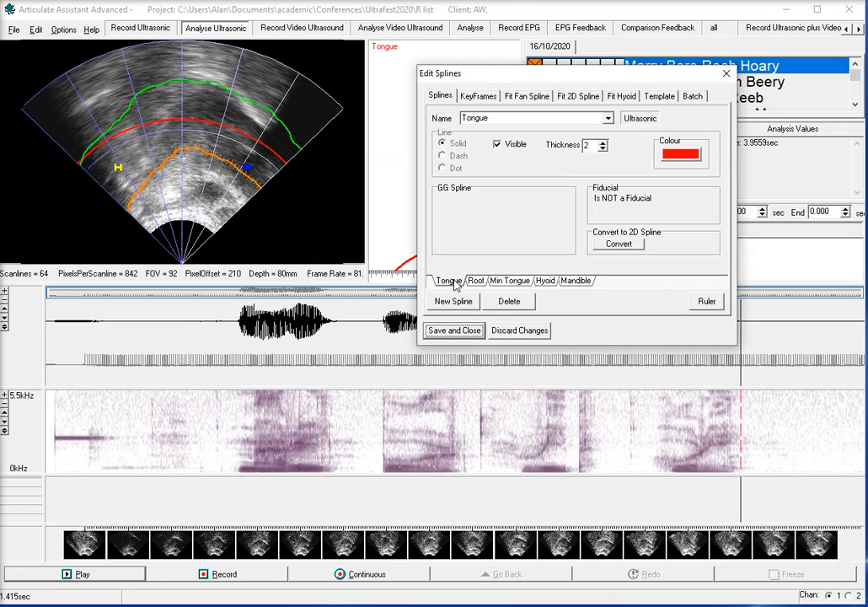
left_click(105, 190)
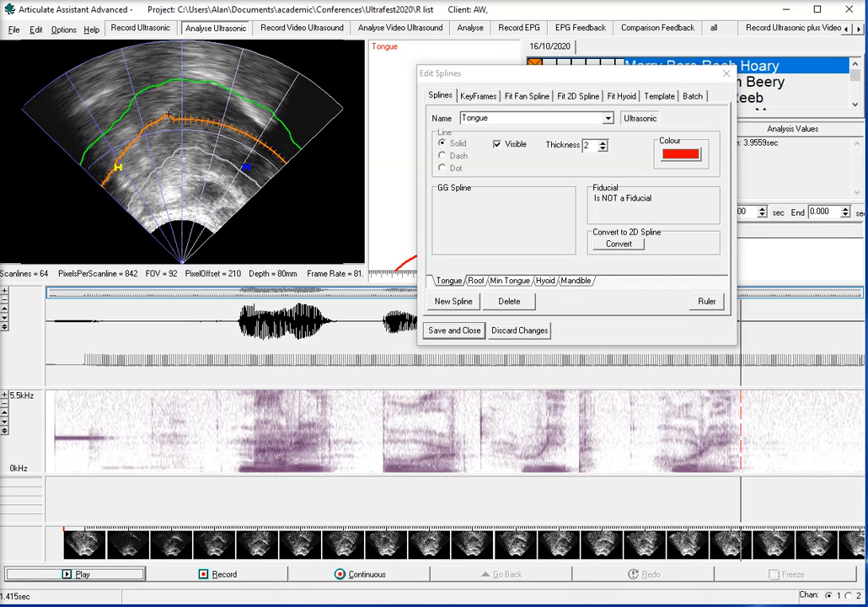
left_click(148, 88)
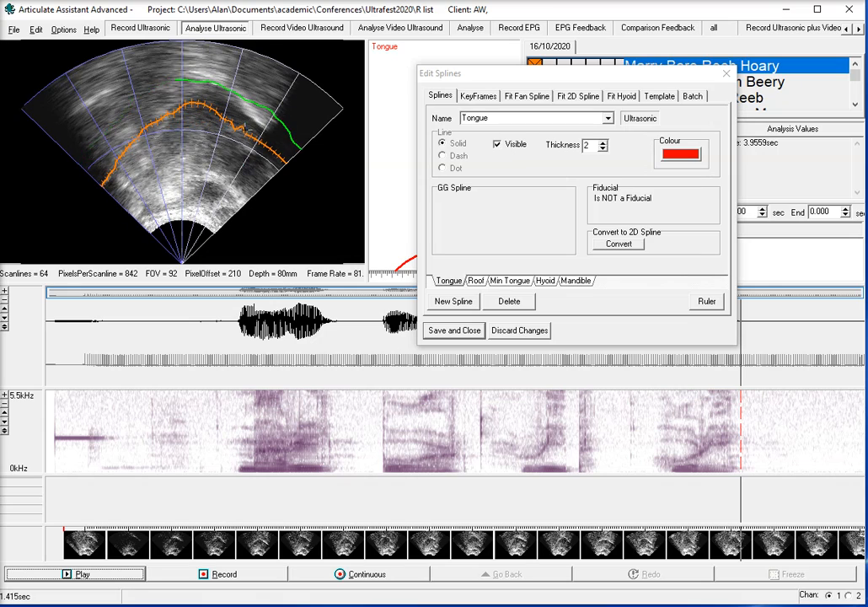
left_click_drag(220, 118, 288, 168)
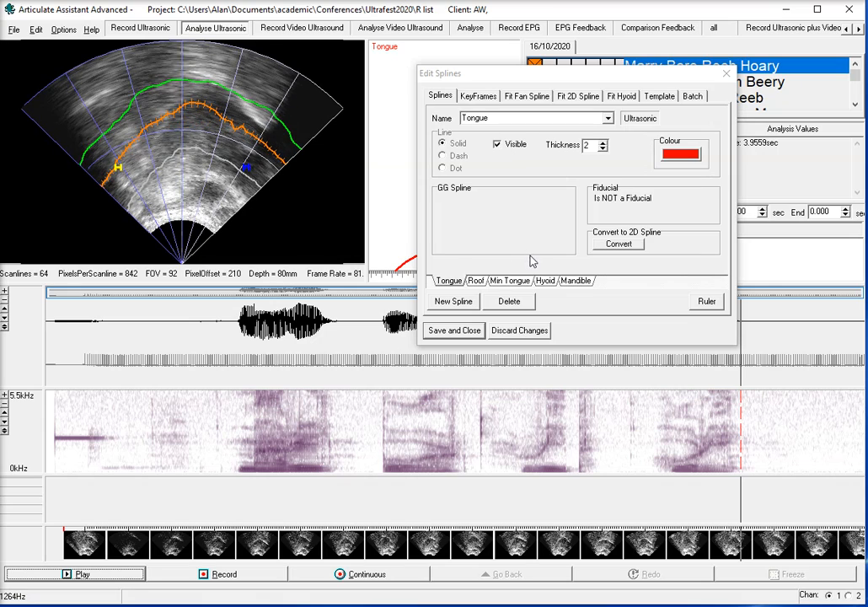
Place the Hyoid marker below the Tongue spline's left end and the Mandible marker near the right end of the Min Tongue spline.
left_click(545, 280)
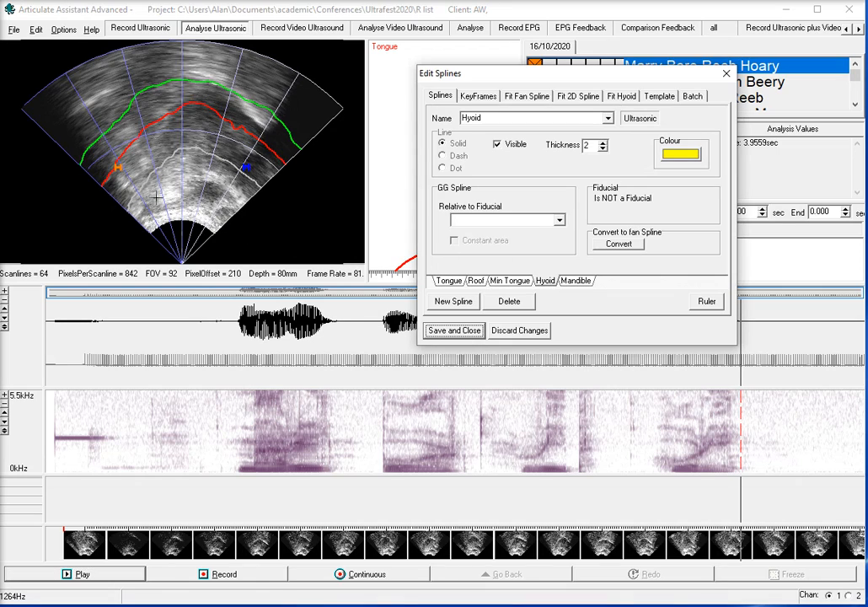
left_click(94, 133)
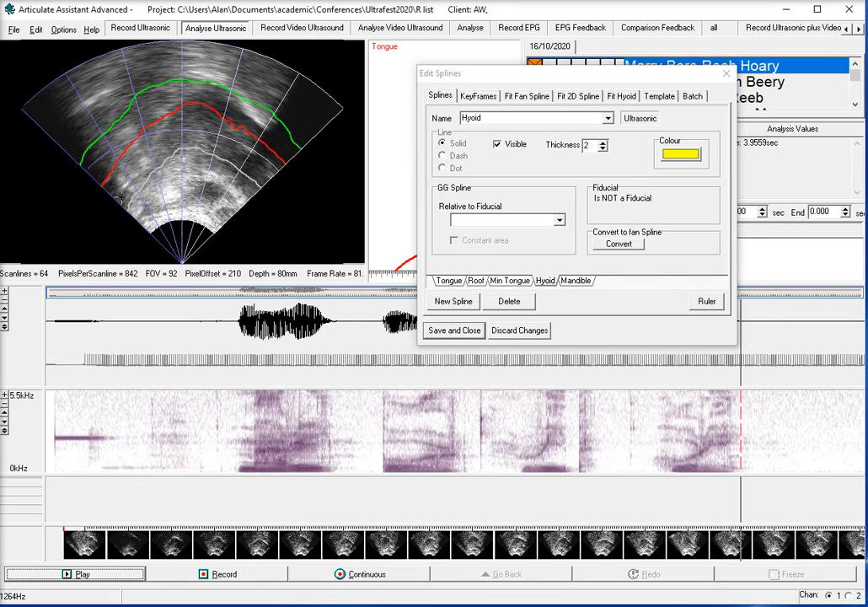
left_click(121, 198)
left_click(576, 280)
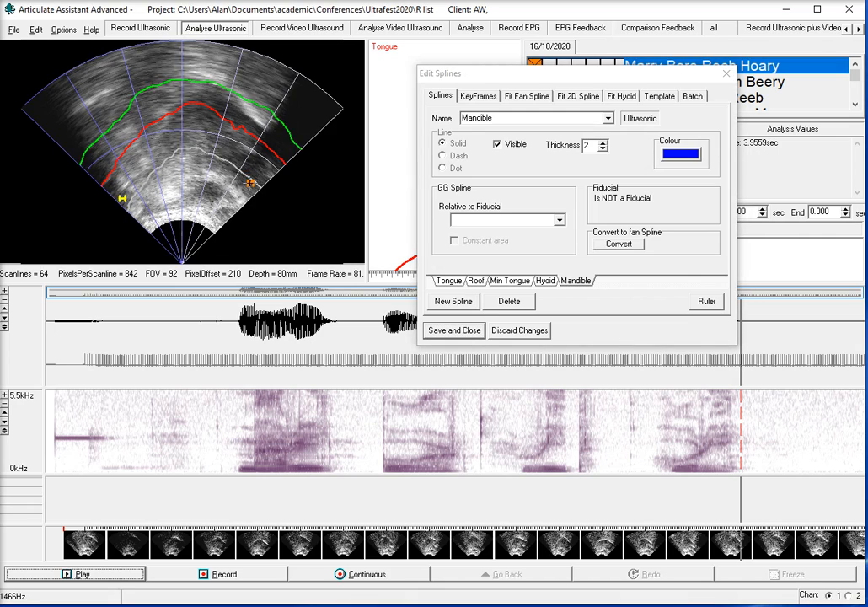
left_click(241, 178)
Include the Tongue, Roof, Min Tongue, Hyoid and Mandible splines in the template to save.
left_click(660, 98)
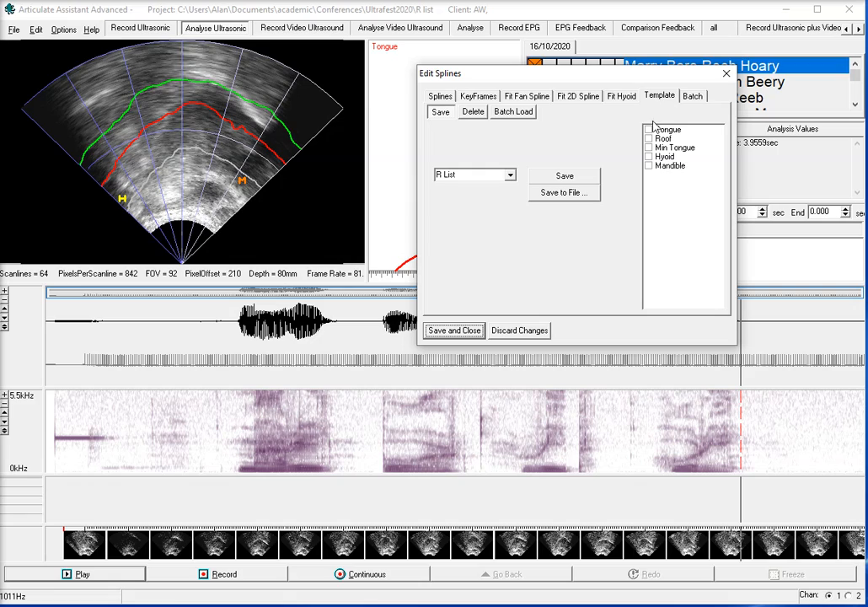
left_click(649, 130)
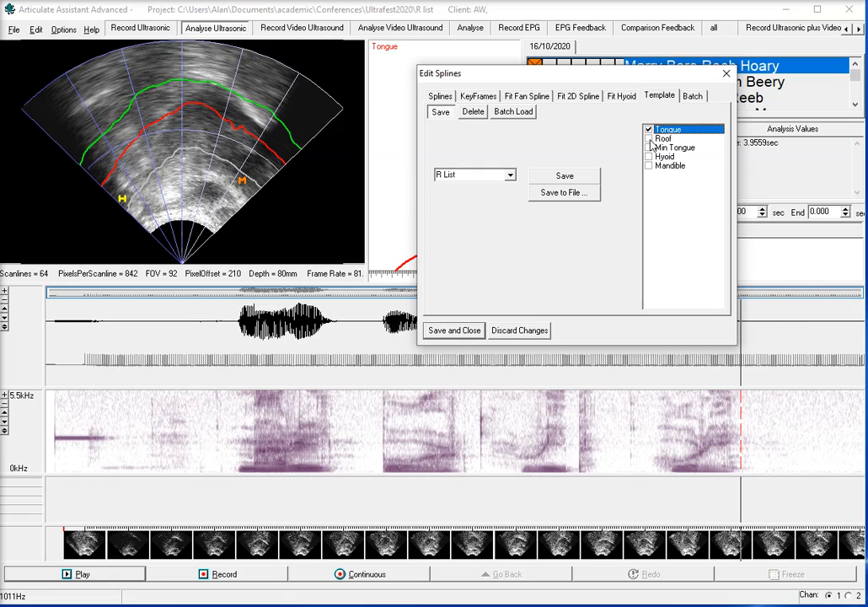
left_click(649, 138)
left_click(649, 148)
left_click(649, 157)
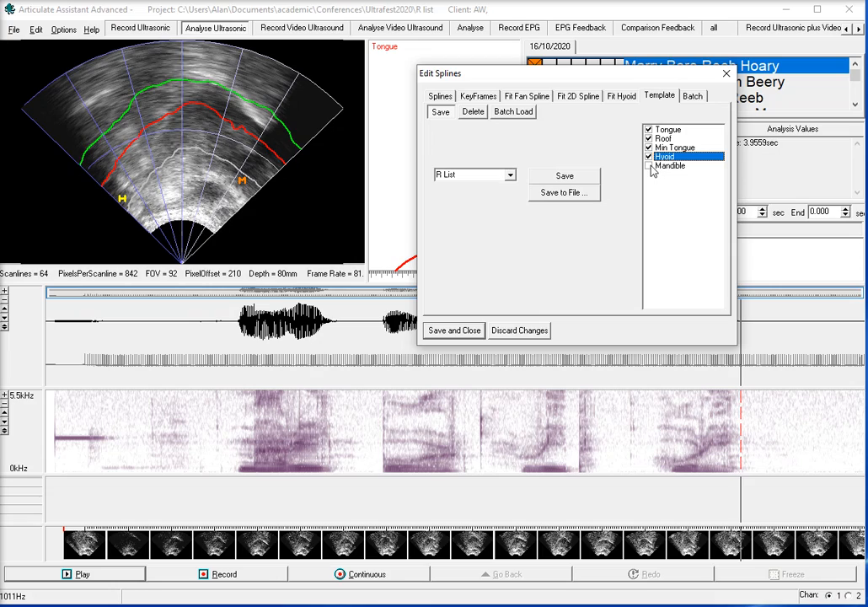
left_click(649, 165)
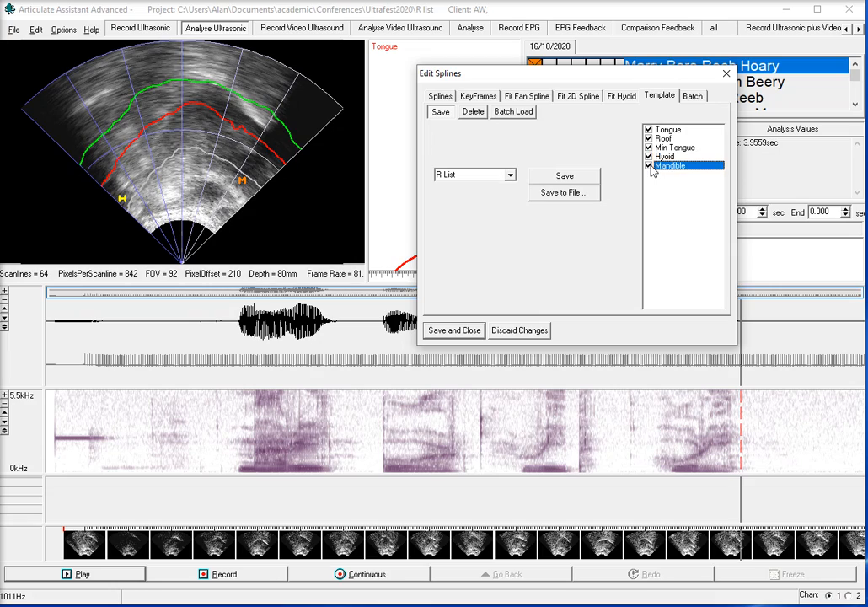
Save the chosen splines as the template R List, and close the spline editor keeping the changes.
left_click(463, 175)
left_click(471, 177)
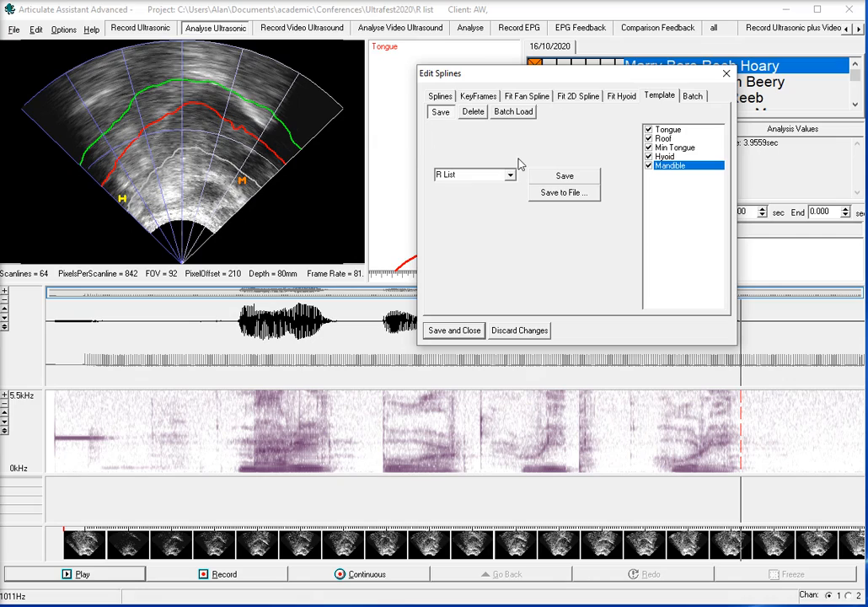
left_click(557, 182)
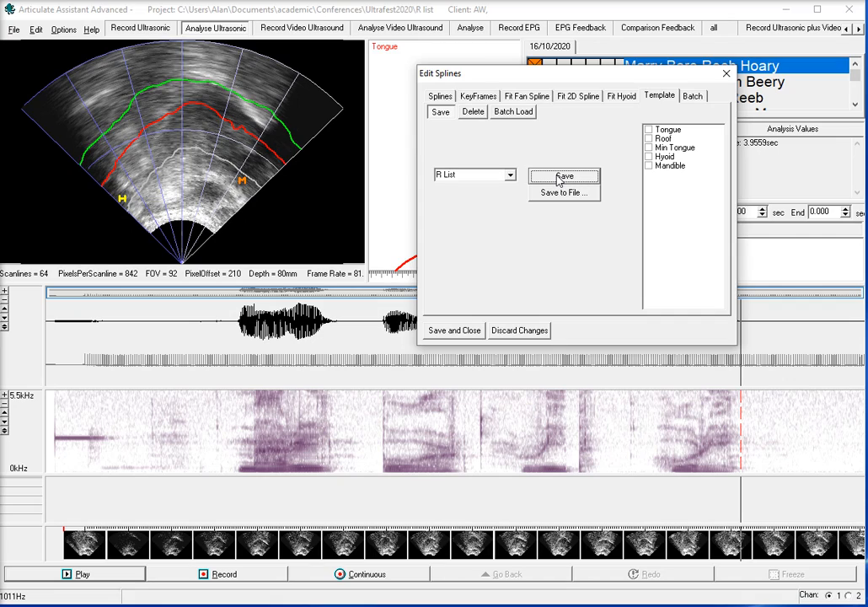
left_click(473, 334)
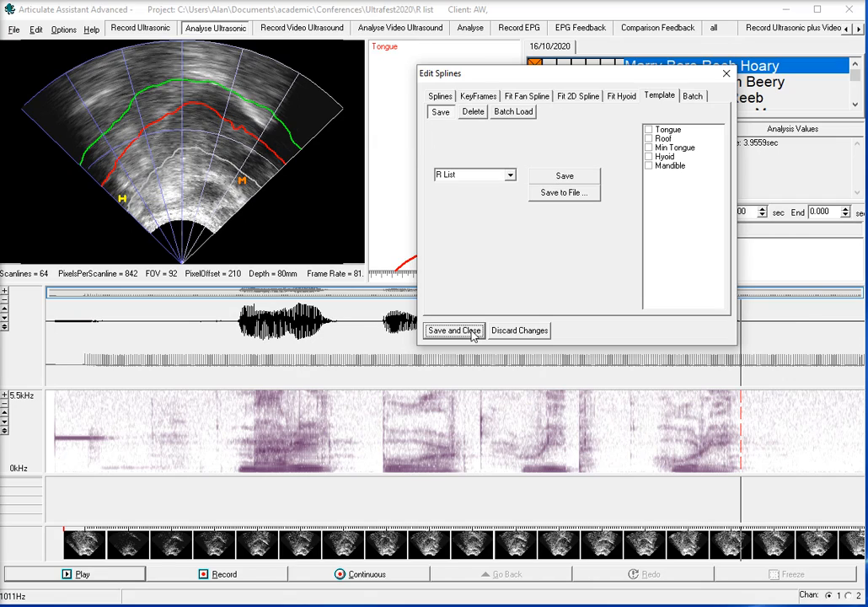